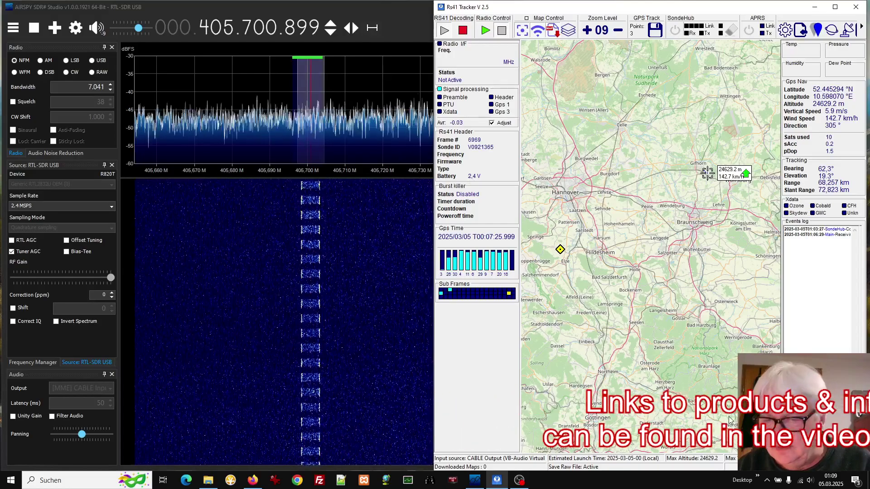
click(810, 480)
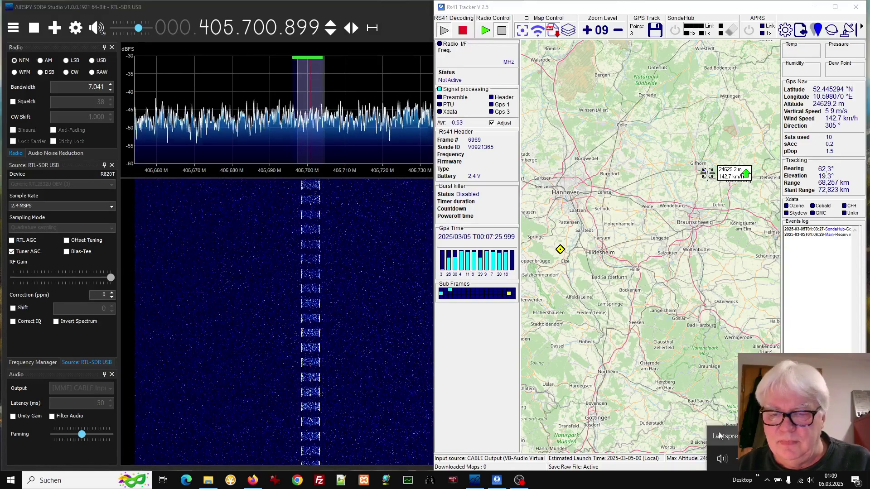
click(381, 9)
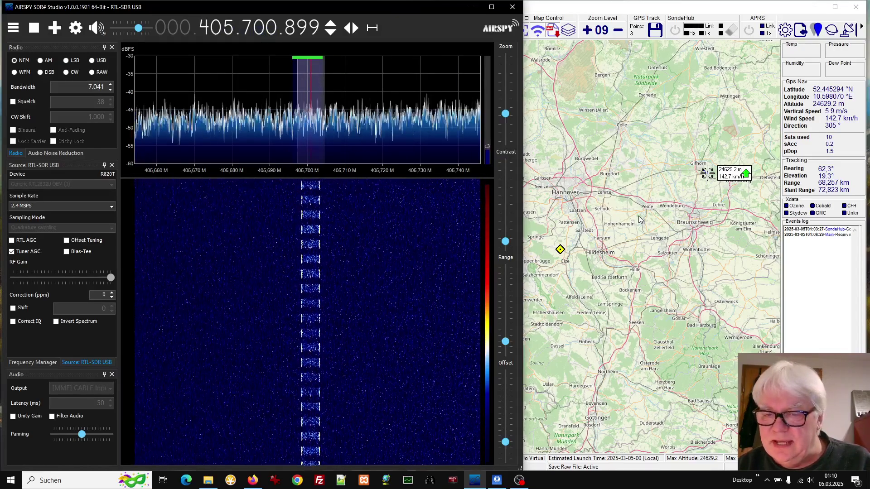
drag(637, 219, 652, 218)
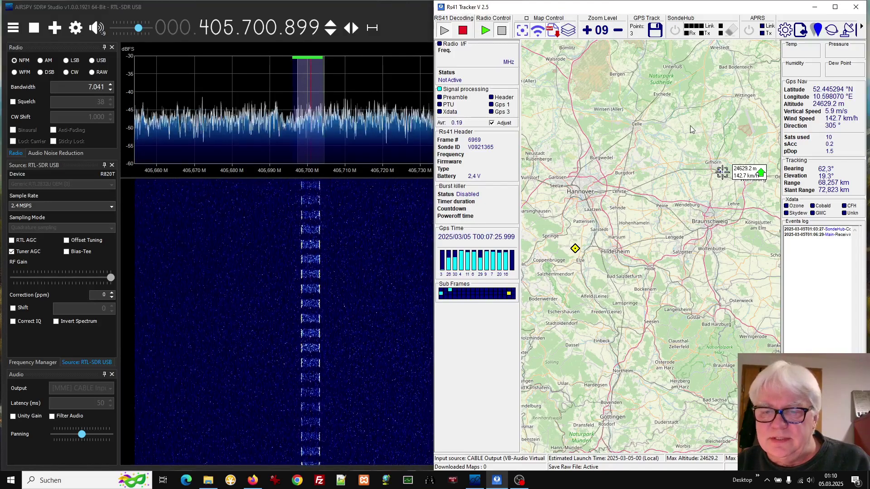
Open the Windows sound settings, view the list of available output devices, and close the settings unchanged
right_click(799, 484)
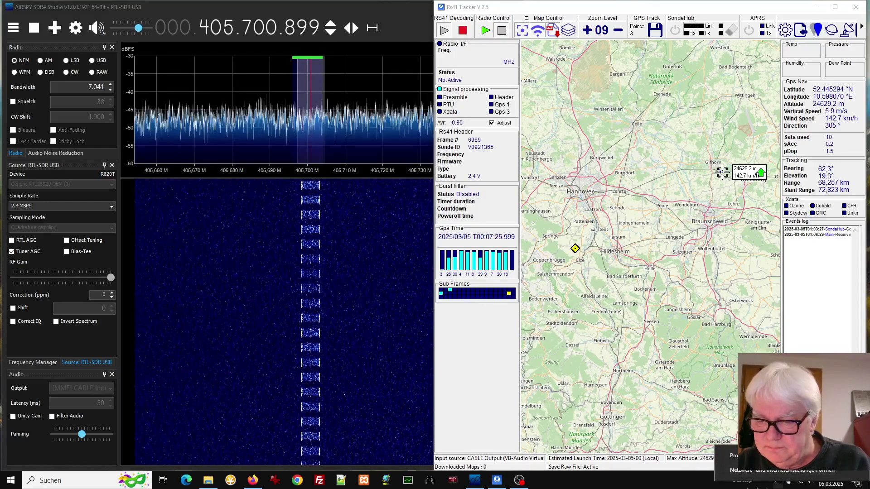
click(688, 484)
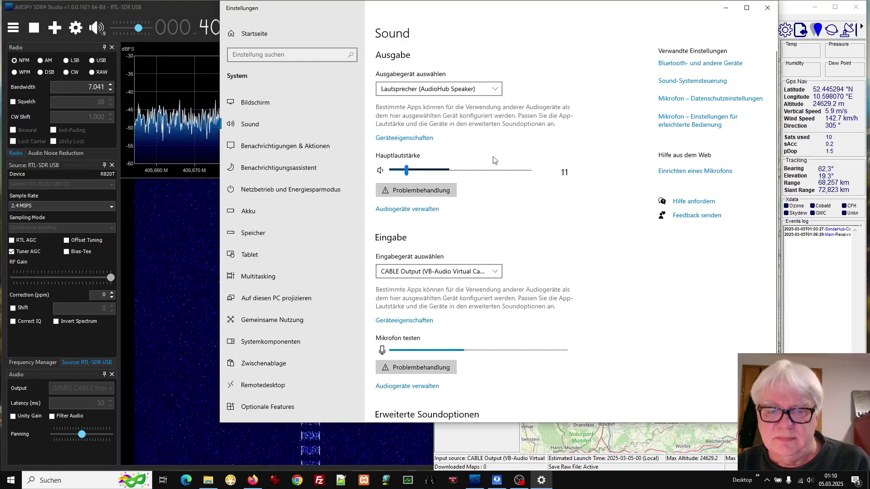
click(499, 90)
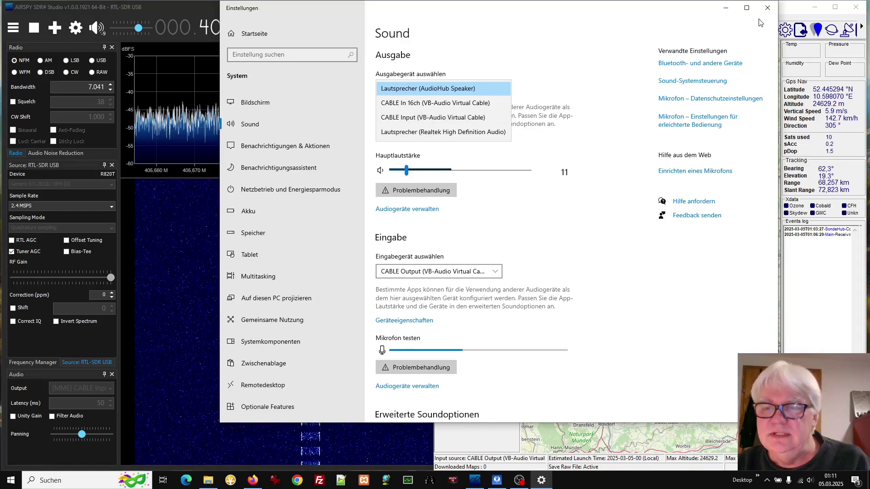
click(768, 7)
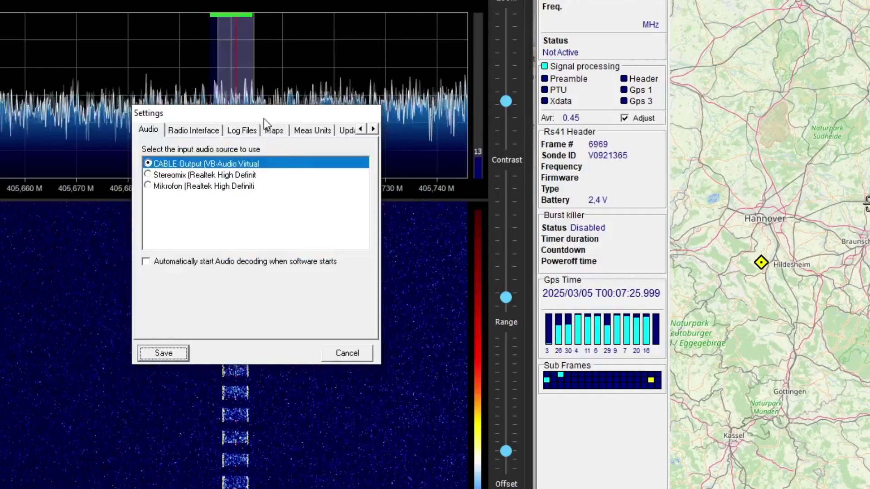
Save the Rs41 Tracker audio settings with CABLE Output (VB-Audio Virtual) as the input source
drag(277, 119, 489, 102)
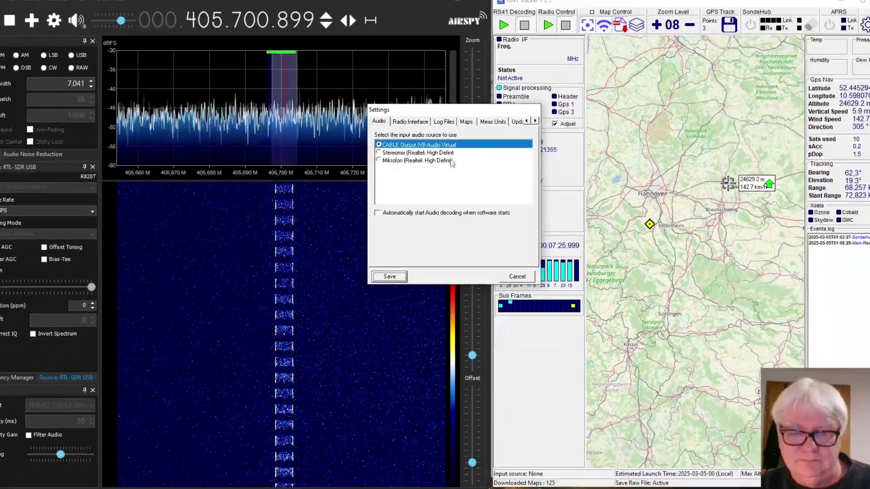
click(387, 338)
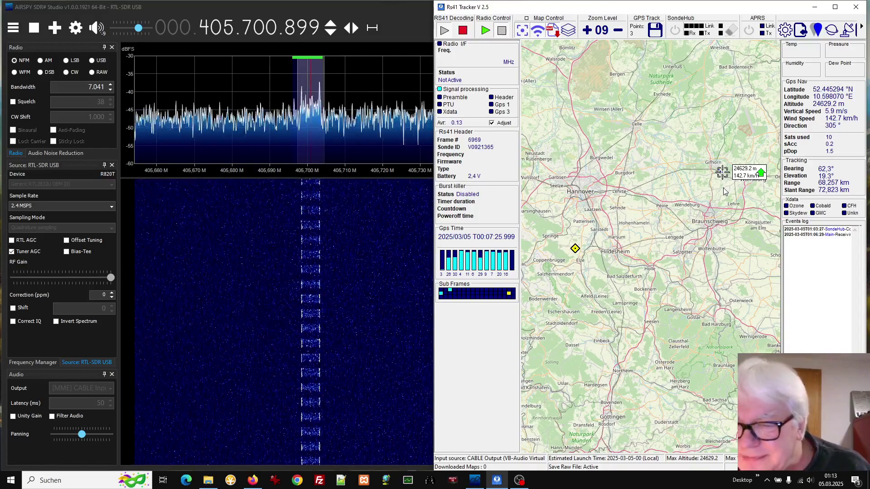
Examine the tracker map around the radiosonde marker near Gifhorn and the receiver position near Hildesheim
scroll(723, 191, down, 1)
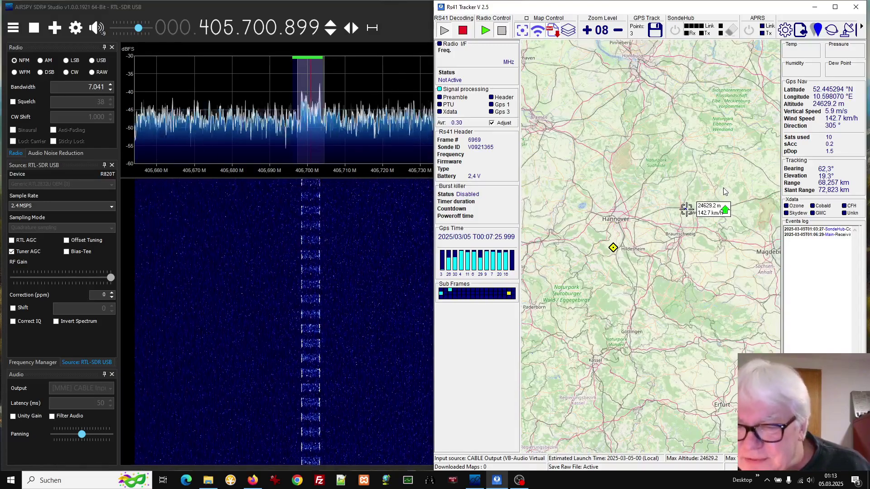
scroll(719, 236, up, 2)
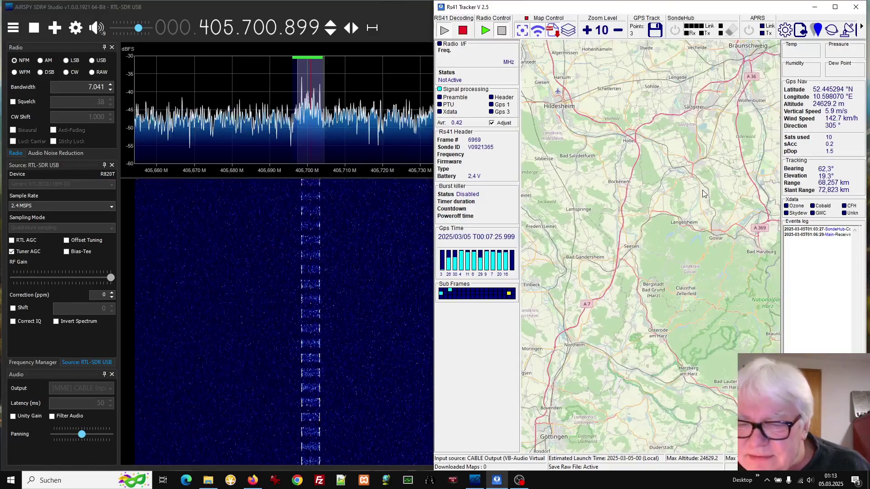
drag(702, 162, 736, 242)
drag(696, 182, 594, 226)
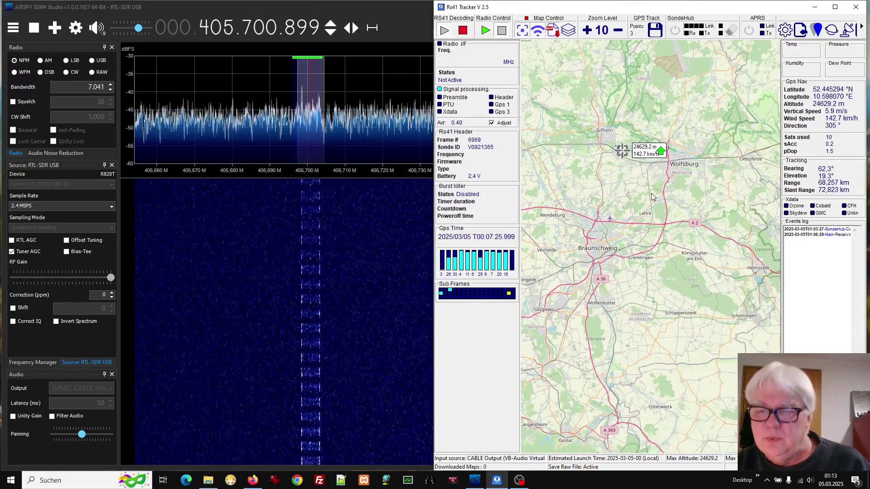
drag(646, 196, 694, 190)
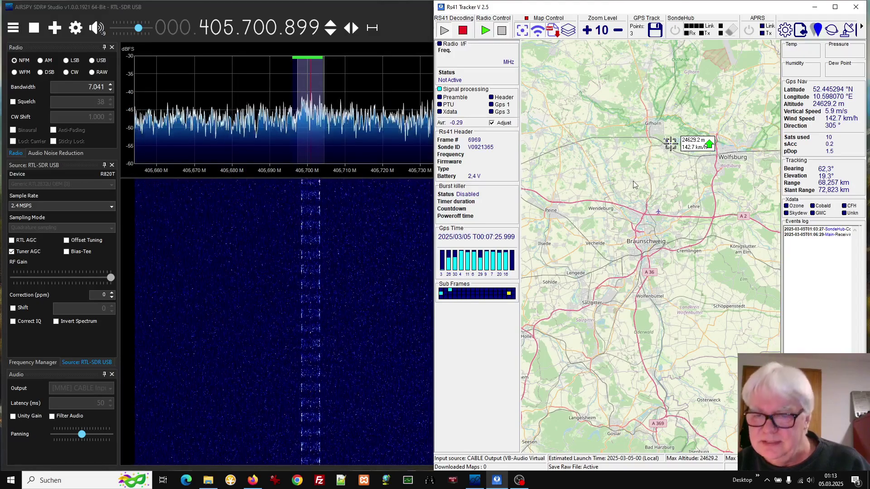
scroll(635, 185, down, 1)
drag(613, 209, 690, 159)
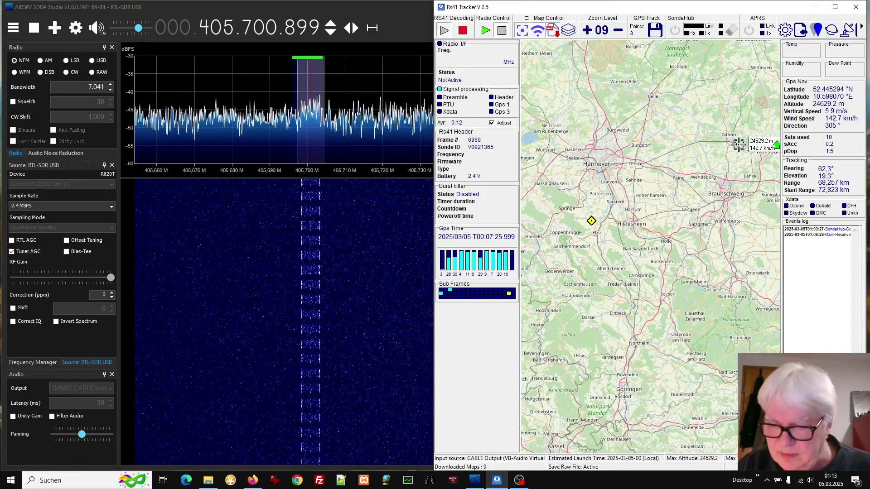
click(813, 484)
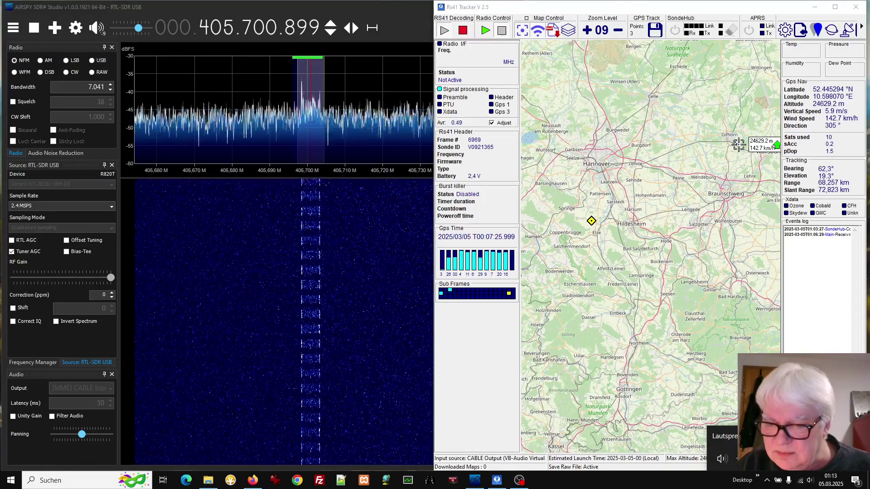
click(675, 10)
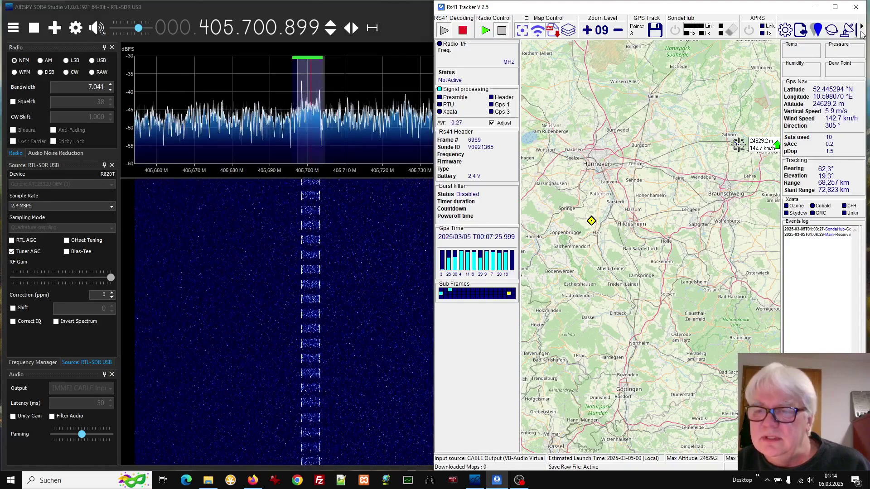
Maximize the Rs41 Tracker window, inspect the input signal waveform, and close its display
click(835, 7)
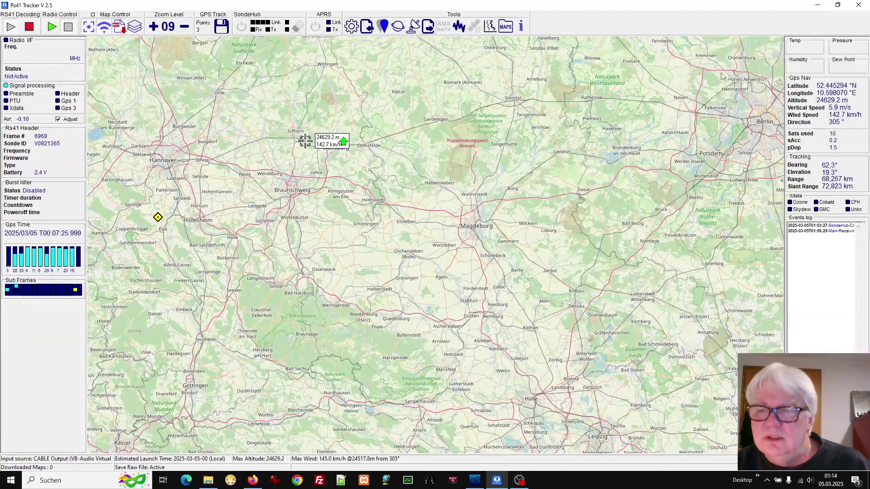
click(459, 27)
drag(355, 144, 544, 154)
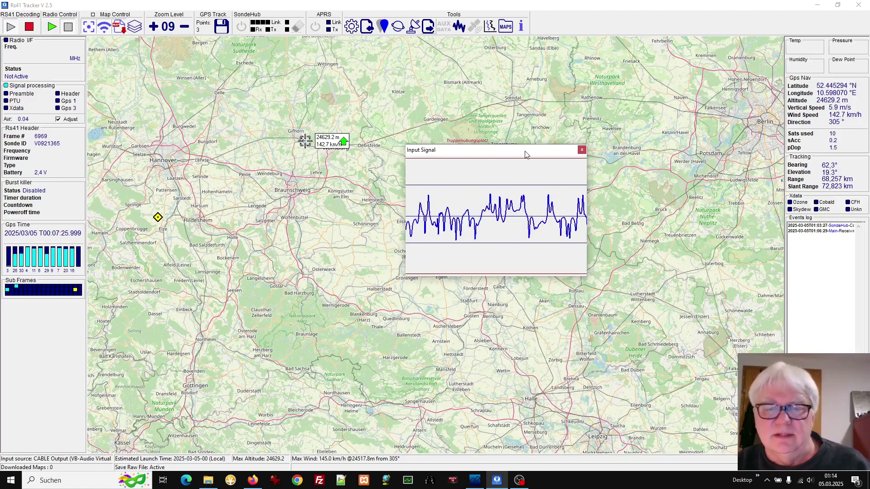
click(583, 151)
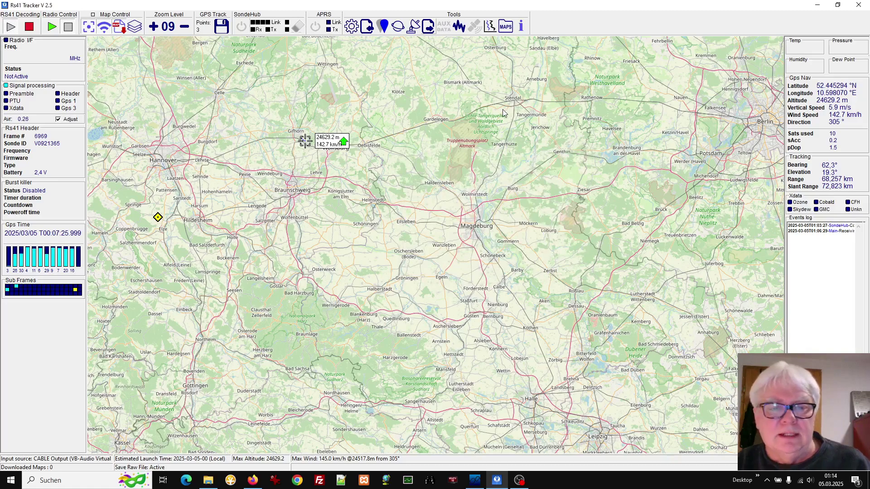
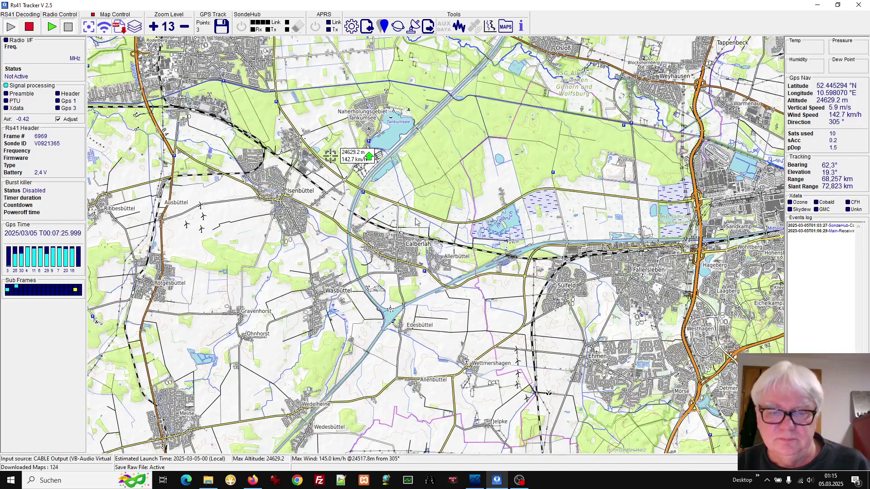
Switch to SDR#, choose Quadrature sampling as the RTL-SDR source's sampling mode, and start reception
mouse_move(498, 481)
click(475, 481)
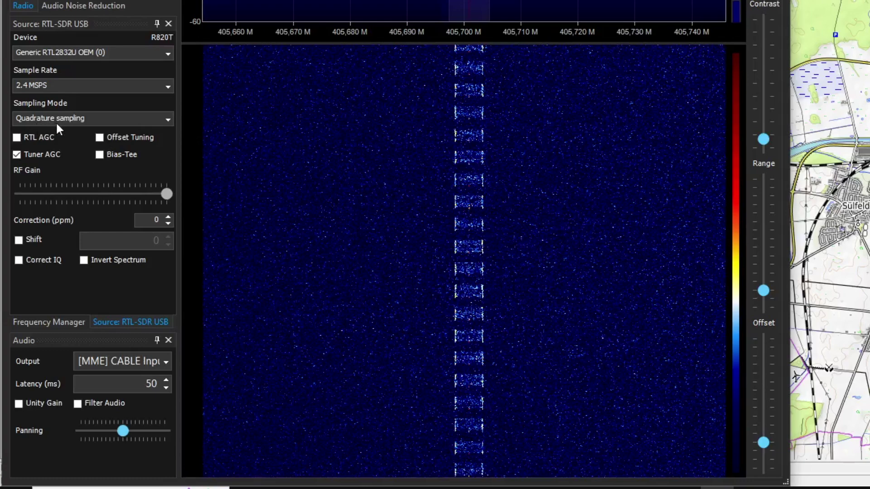
click(148, 119)
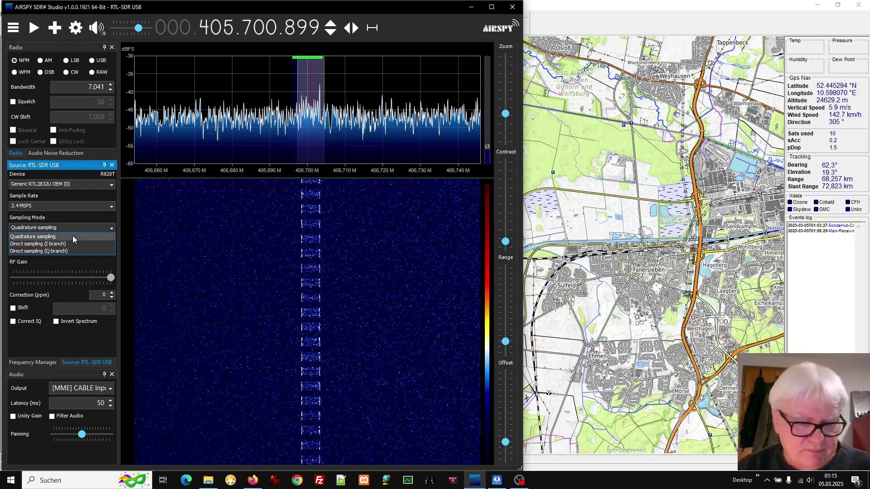
click(72, 236)
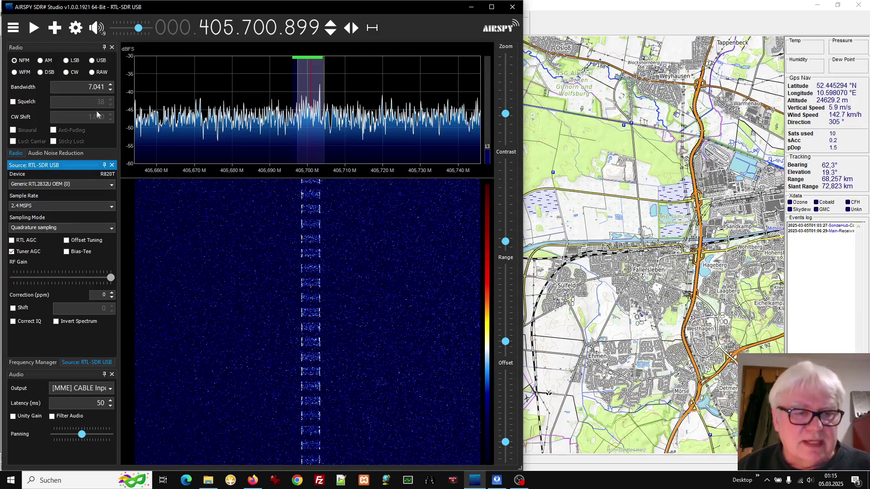
click(34, 28)
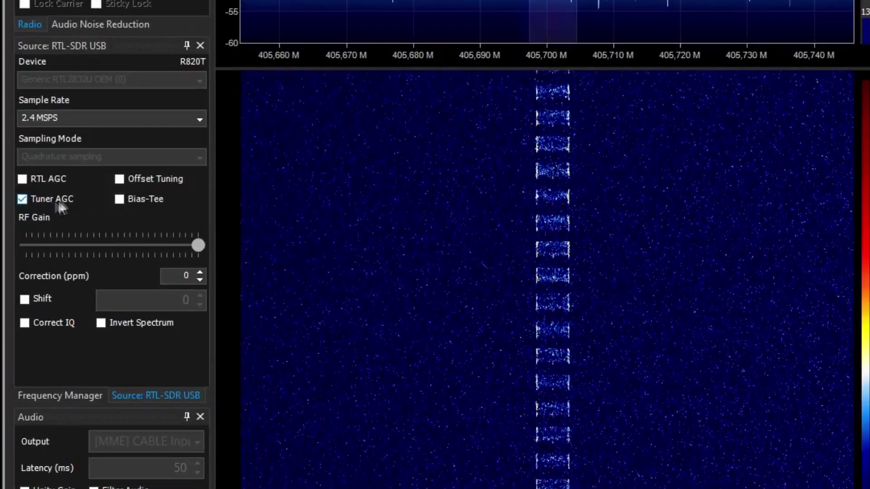
Try the RTL-SDR reception with Tuner AGC turned off, restore it, and try toggling RTL AGC
click(23, 200)
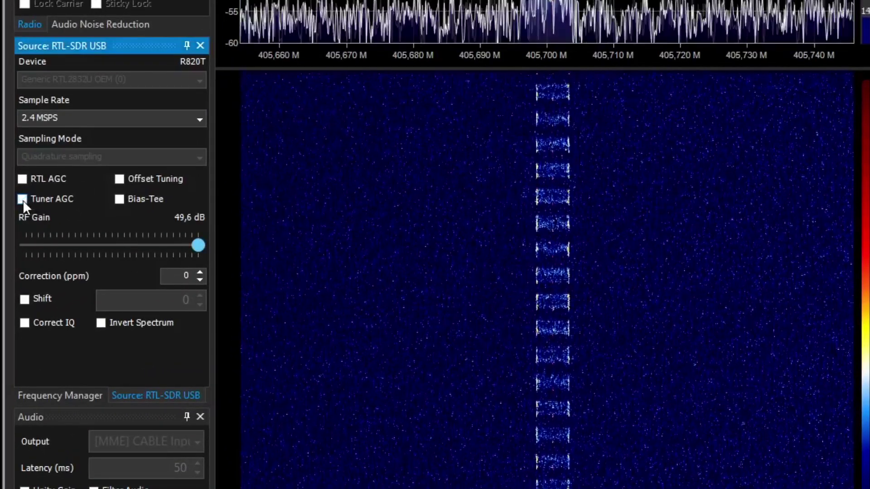
click(23, 200)
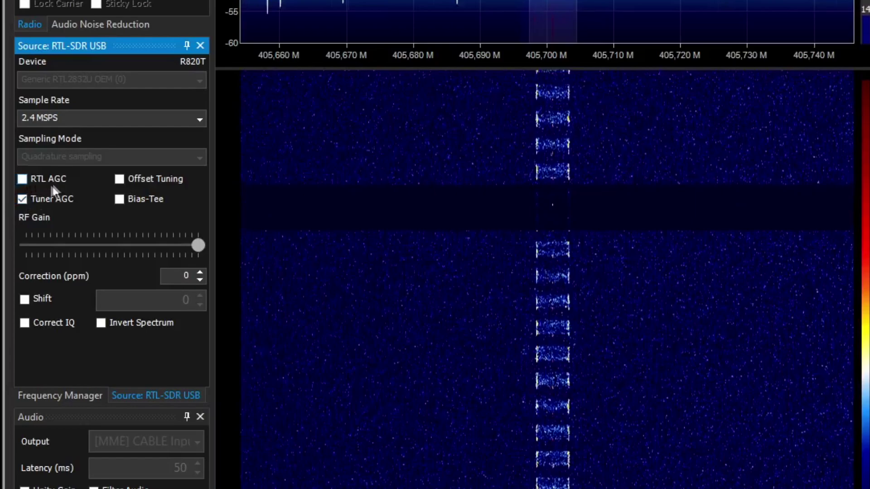
click(23, 179)
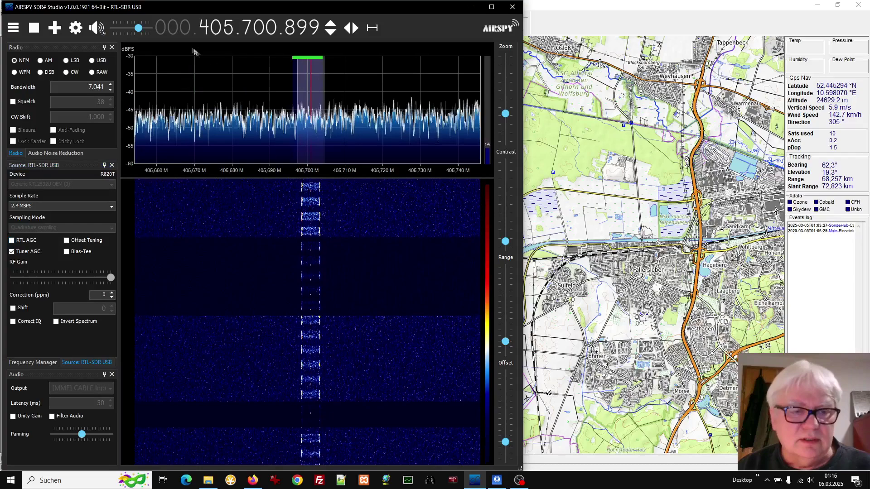
Switch to Rs41 Tracker and restore its window from the maximized size
click(810, 481)
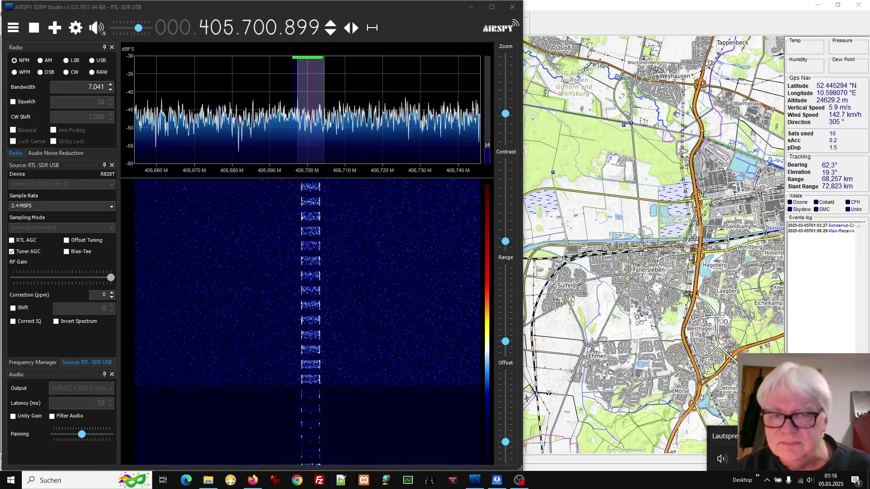
click(620, 6)
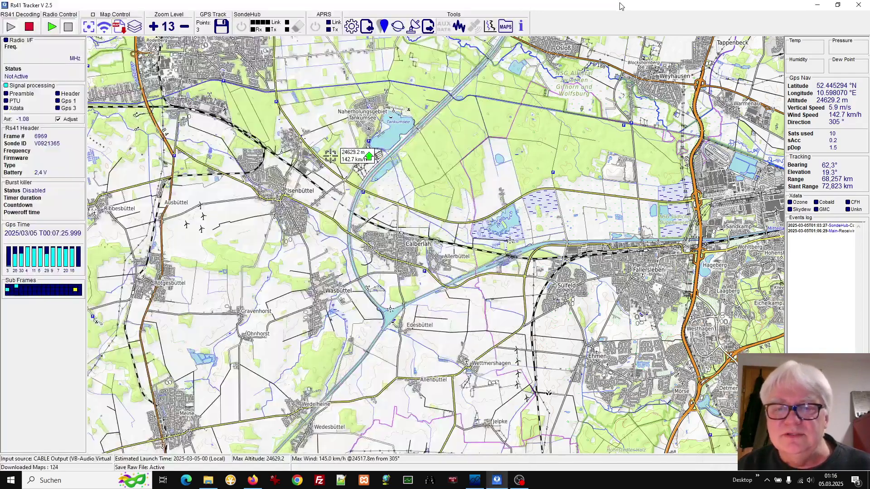
click(838, 5)
Change the tracker's map layer from OpenTopoMap to OpenStreetMap at zoom level 08
scroll(637, 169, down, 5)
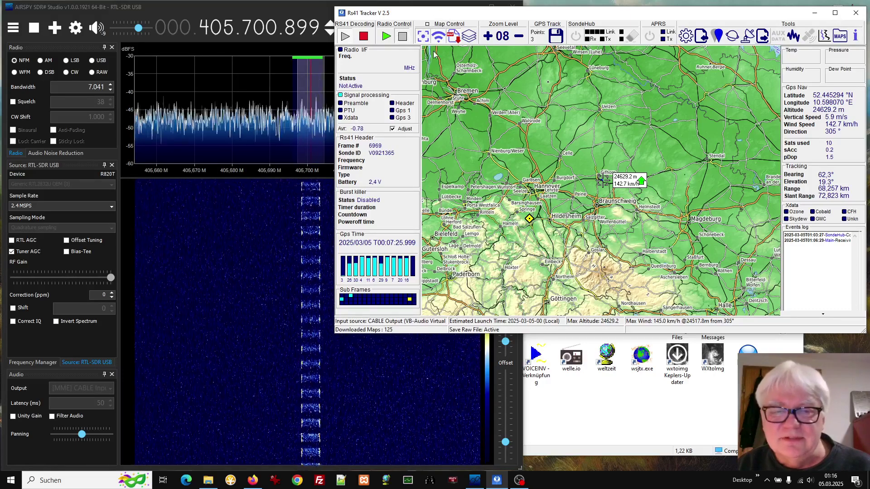
click(469, 36)
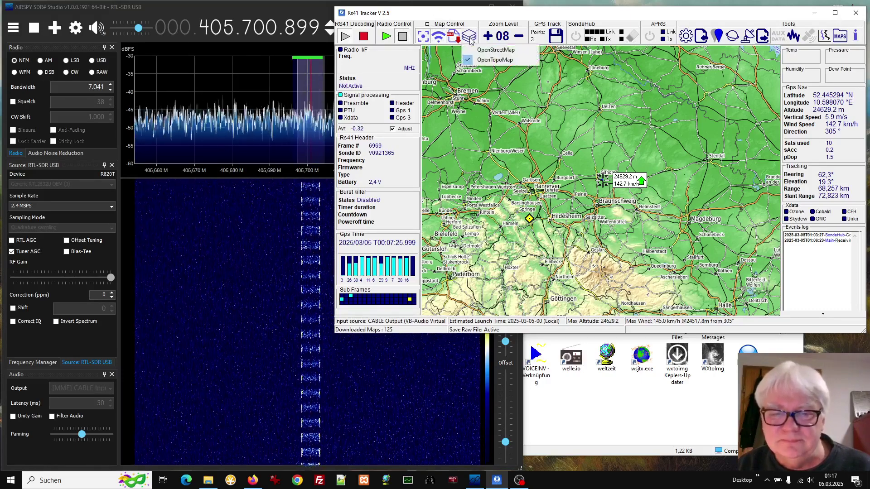
click(484, 57)
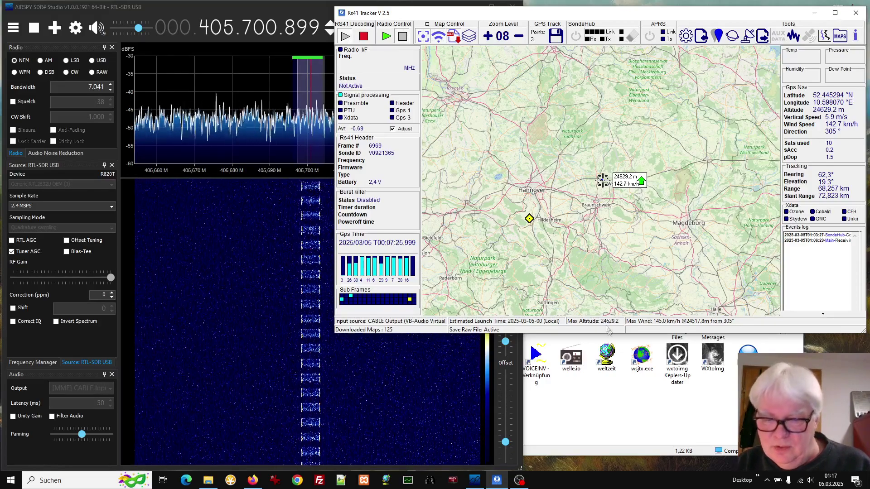
Make the Rs41 Tracker window taller and narrower so it sits beside the SDR# spectrum without covering it
drag(608, 334, 607, 469)
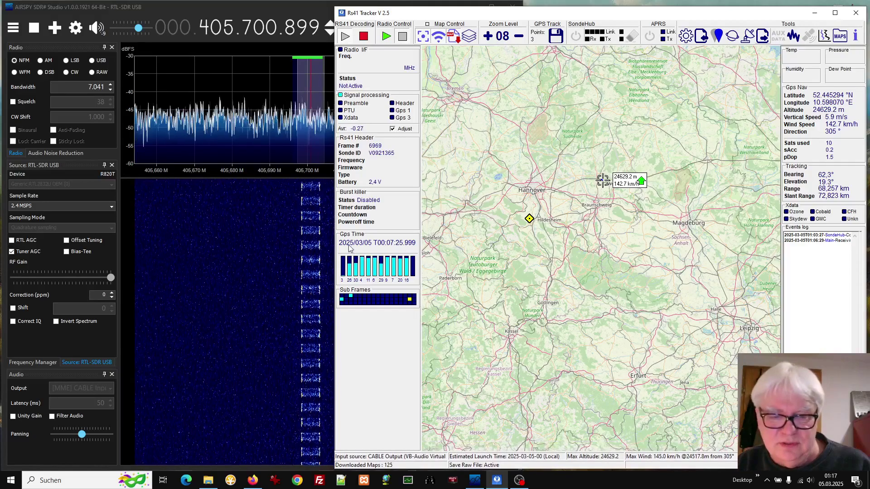
drag(333, 241, 488, 240)
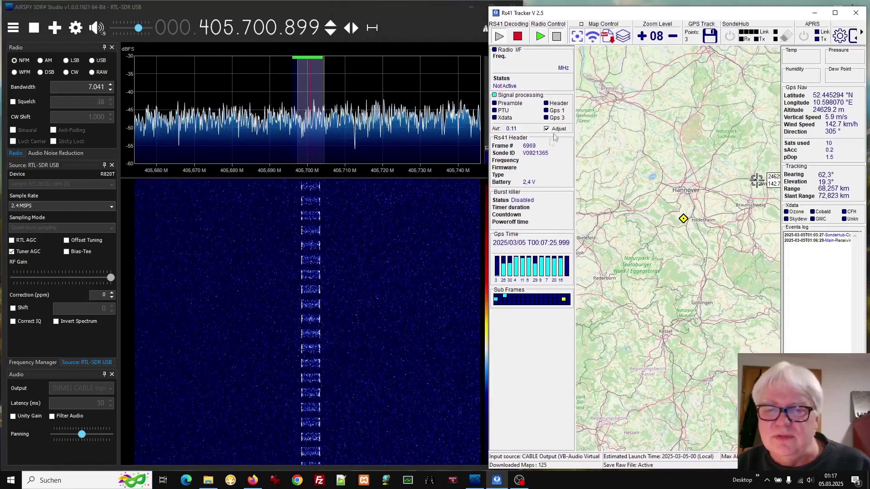
drag(566, 12, 565, 12)
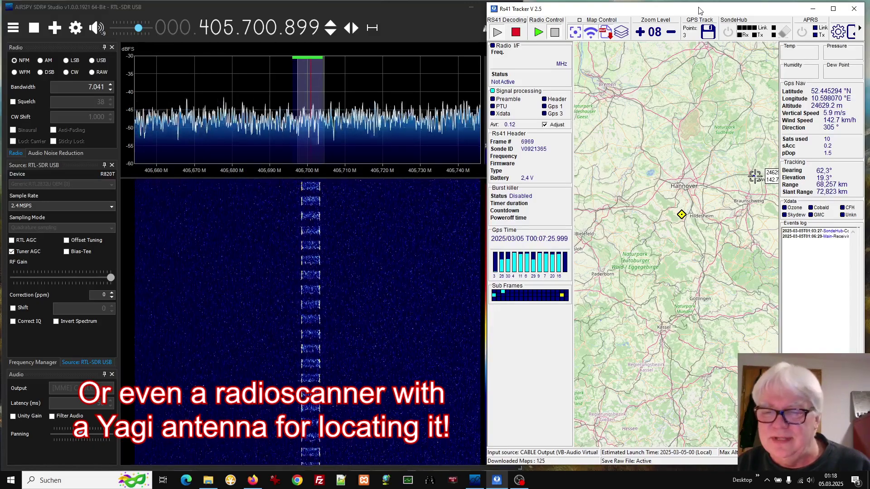
Bring the sonde's marker and label fully into view on the tracker map, and narrow the SDR# window to sit beside Rs41 Tracker without overlapping
drag(730, 109, 700, 117)
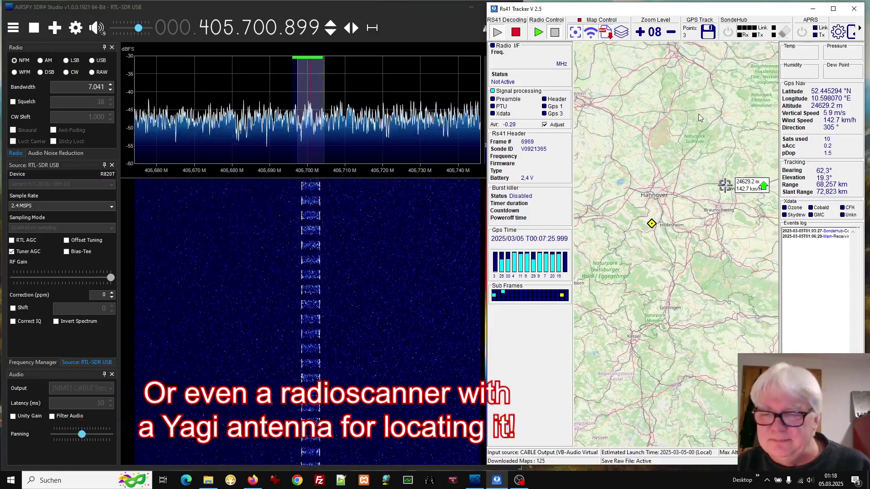
drag(695, 115, 678, 110)
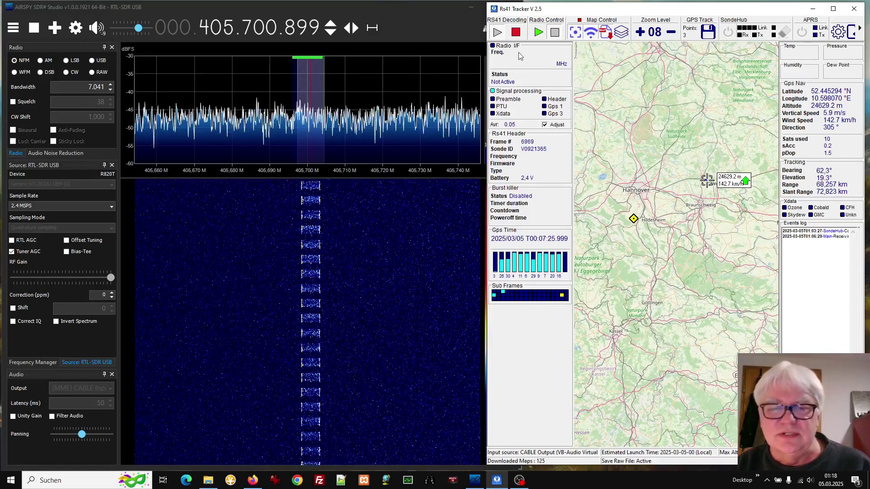
click(432, 15)
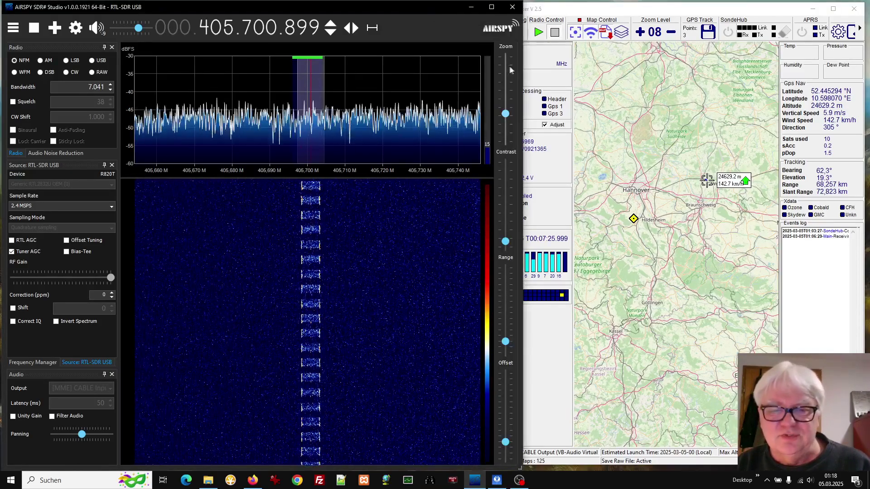
drag(522, 67, 485, 71)
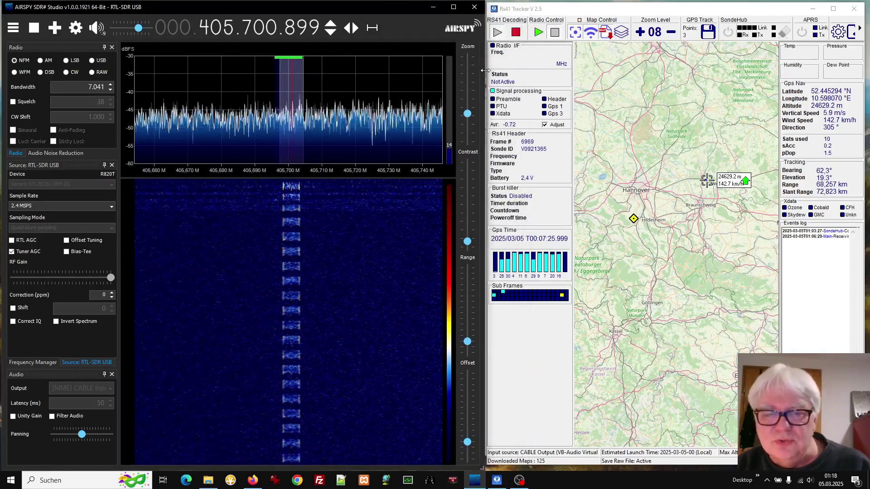
click(572, 13)
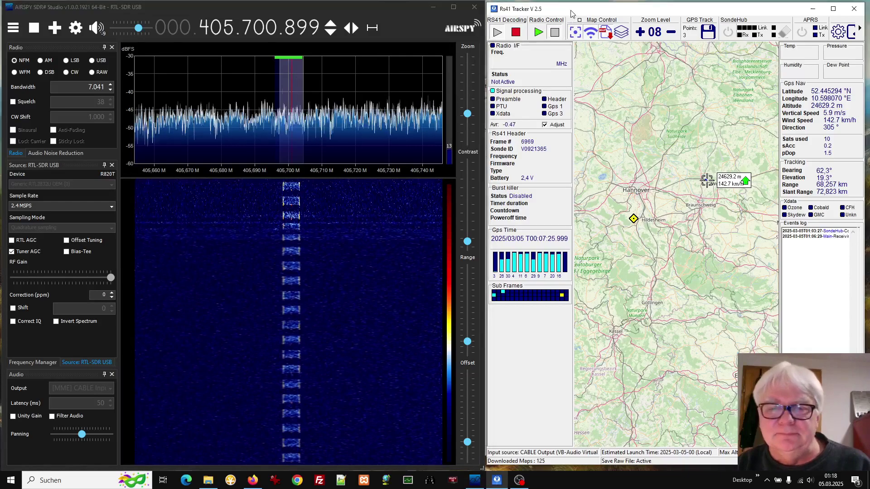
click(408, 20)
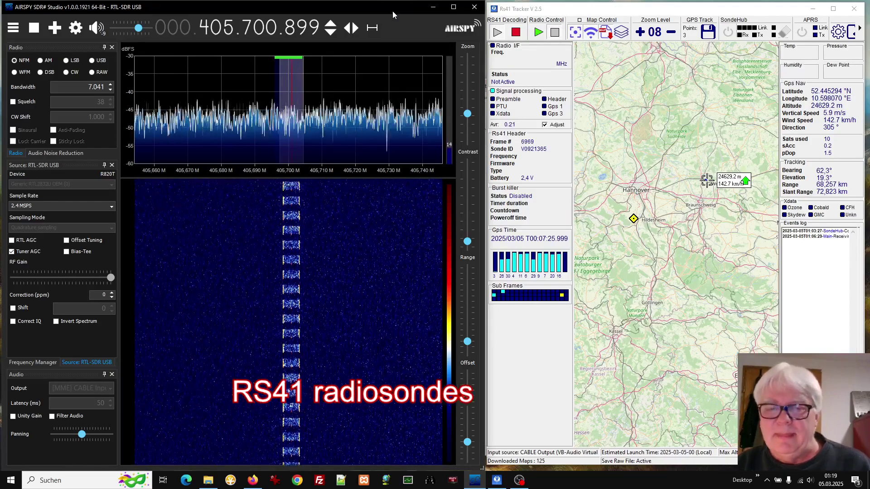
click(567, 11)
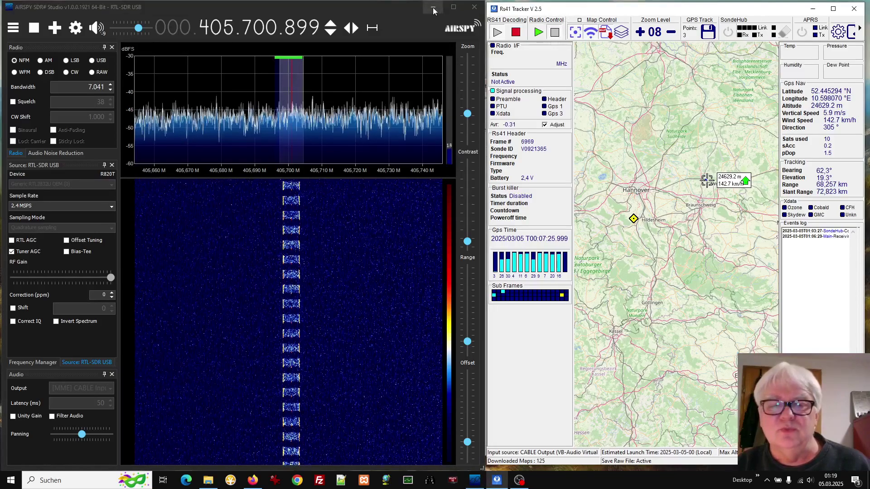
click(406, 7)
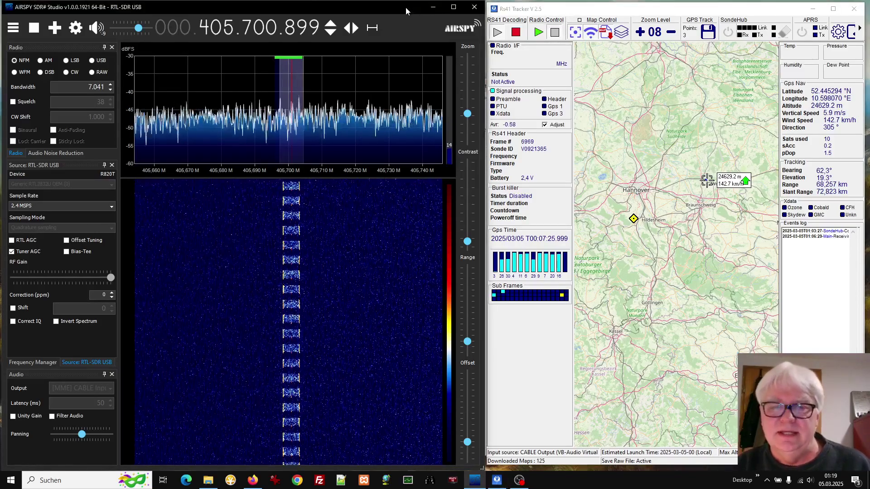